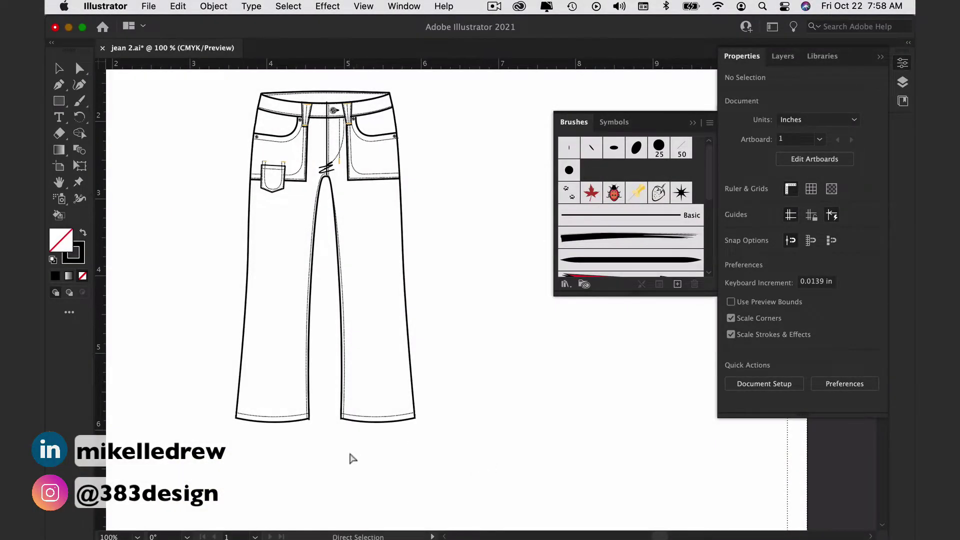
- Copy the left leg's hemline with Direct Selection and paste the duplicate curve just below the leg
key(super+equal)
scroll(353, 457, left, 2)
scroll(352, 457, left, 4)
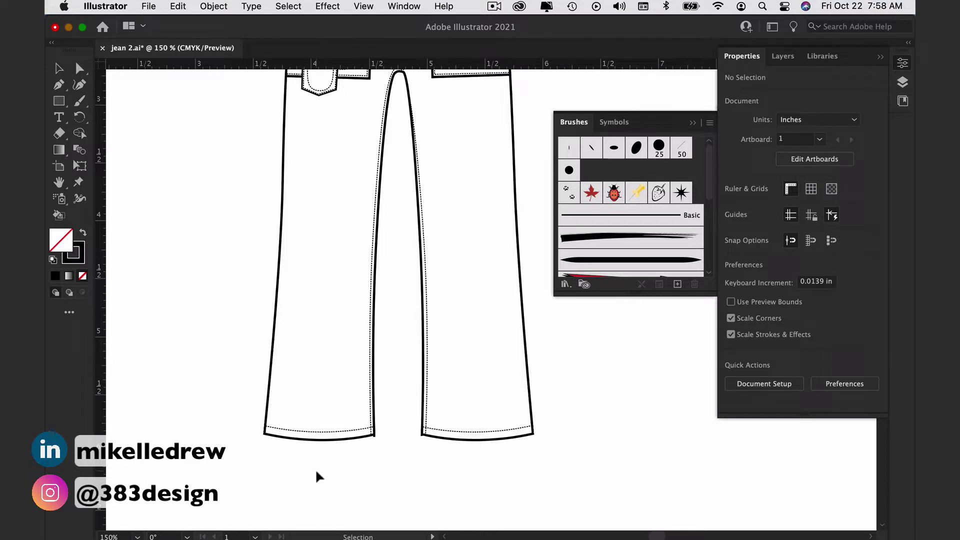
click(80, 68)
click(326, 438)
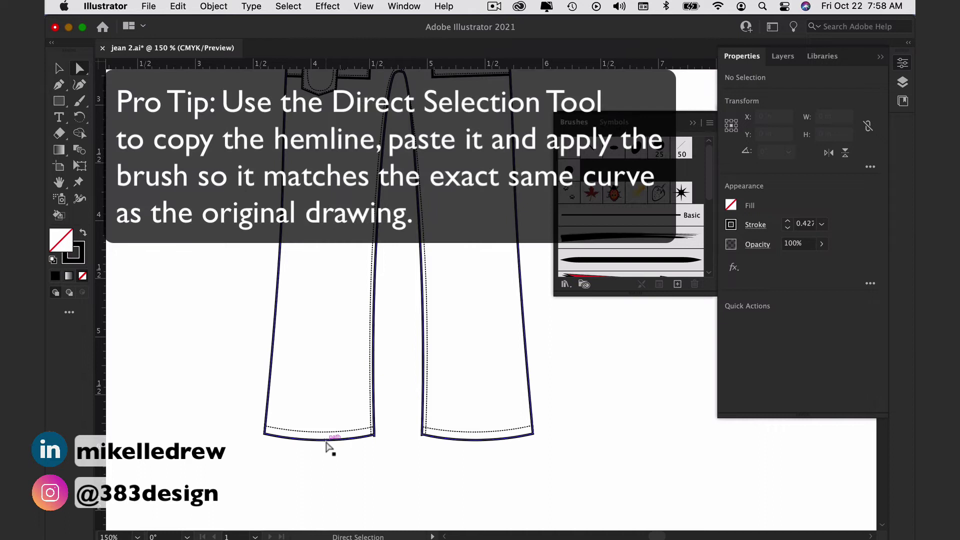
key(ctrl+c)
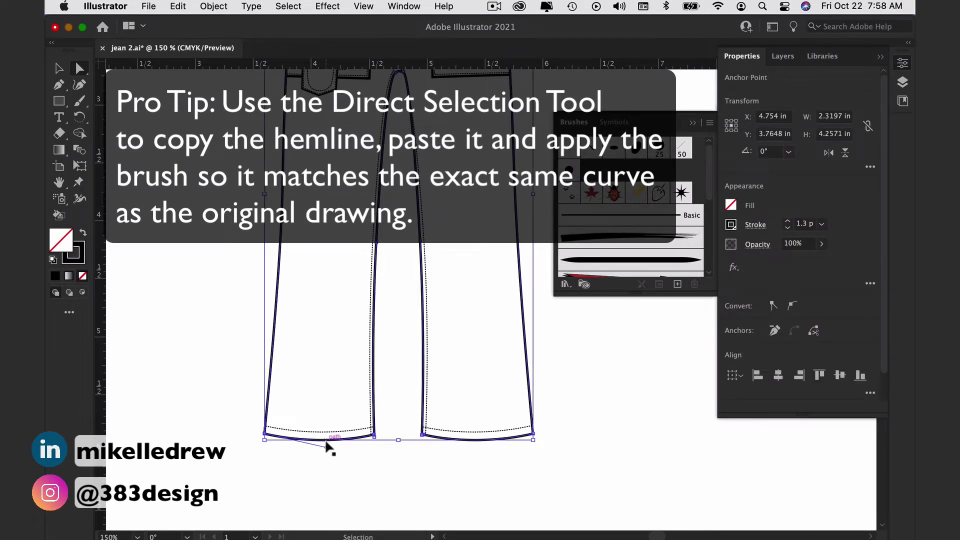
key(ctrl+v)
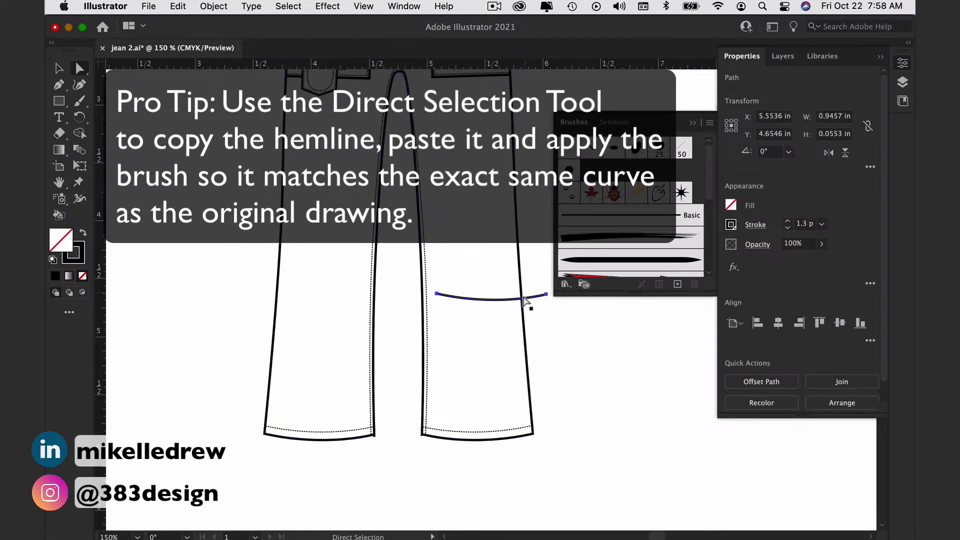
drag(515, 303, 343, 467)
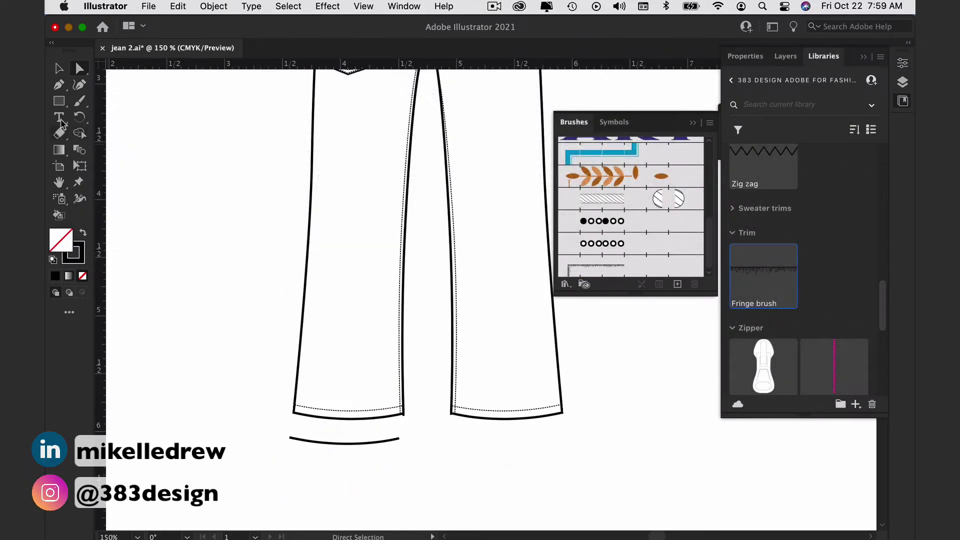
- Apply the Fringe brush to the loose copied hem curve
key(v)
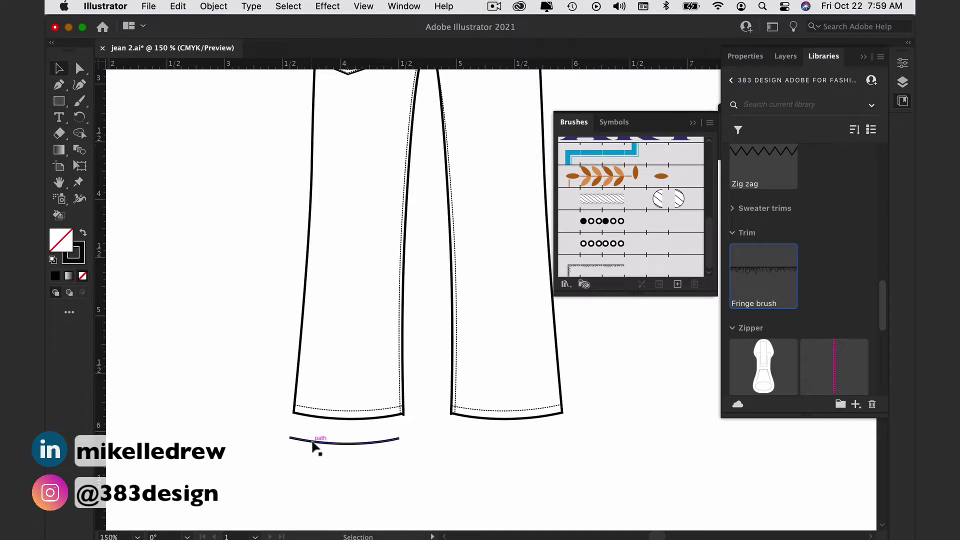
click(315, 442)
click(606, 270)
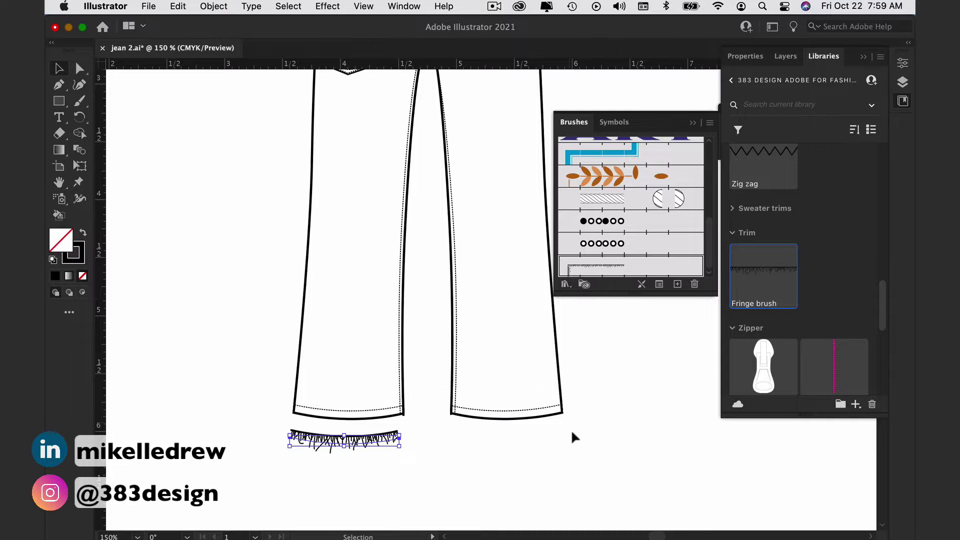
click(606, 429)
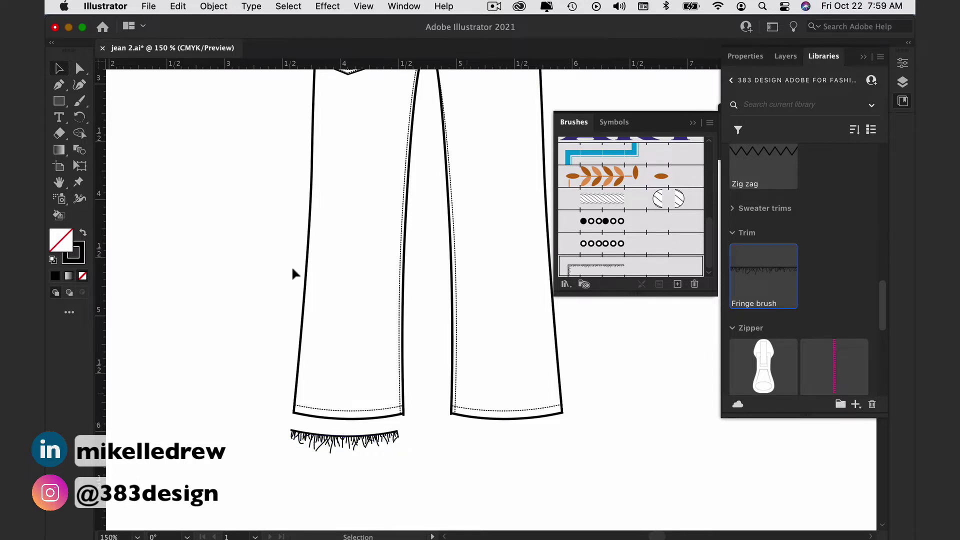
- Delete the original bottom hem segment from the left leg outline
click(81, 70)
click(329, 418)
click(330, 422)
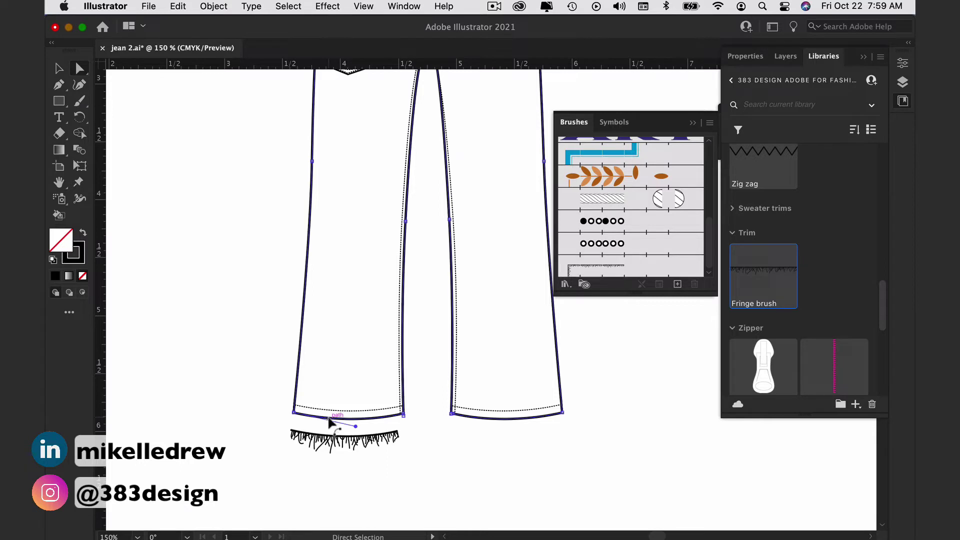
key(Delete)
- Join the fringe hem to the left hem corner anchors, then undo the join that spread fringe up the leg
click(245, 397)
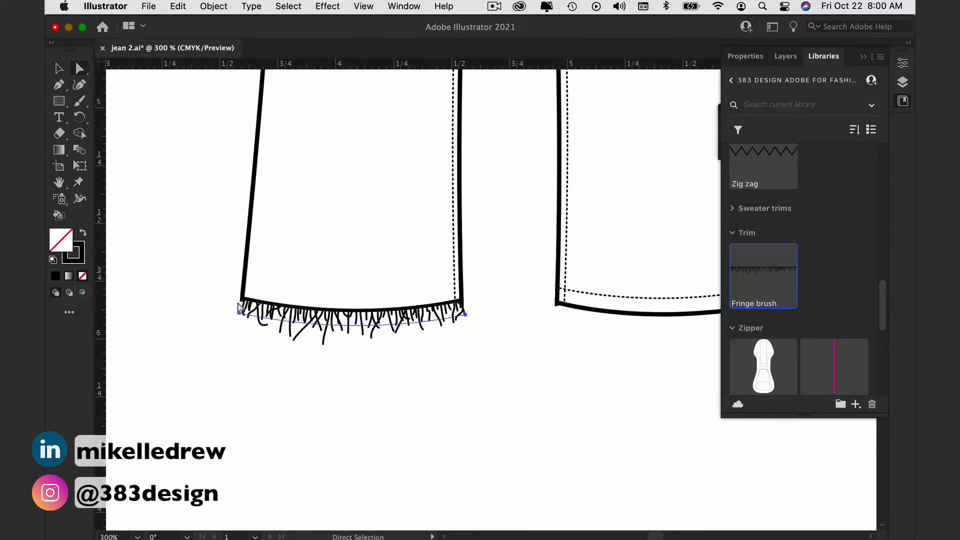
drag(222, 278, 247, 326)
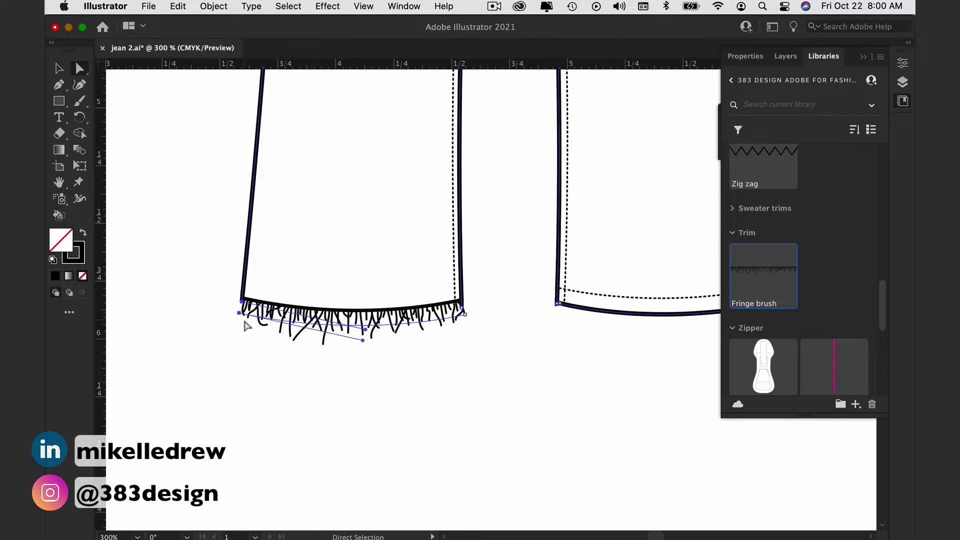
key(ctrl+j)
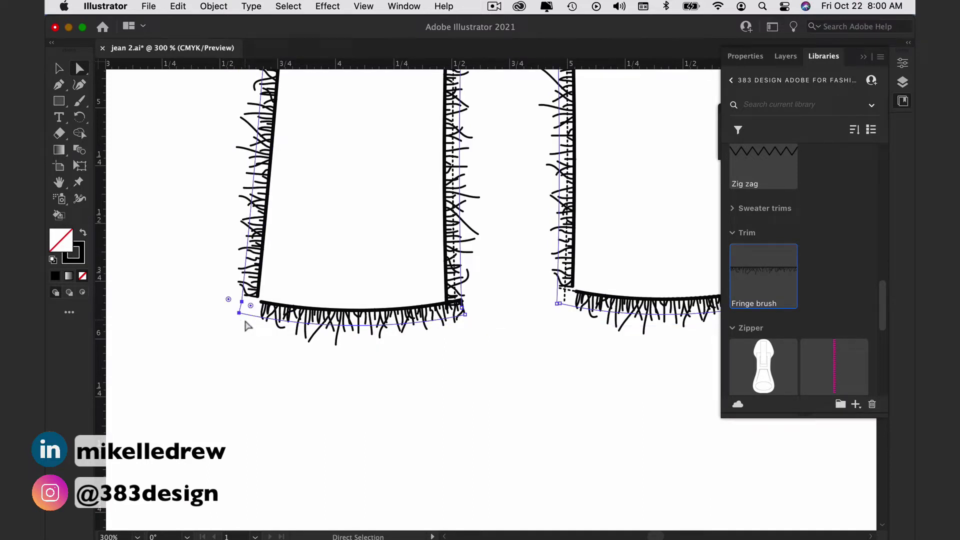
key(v)
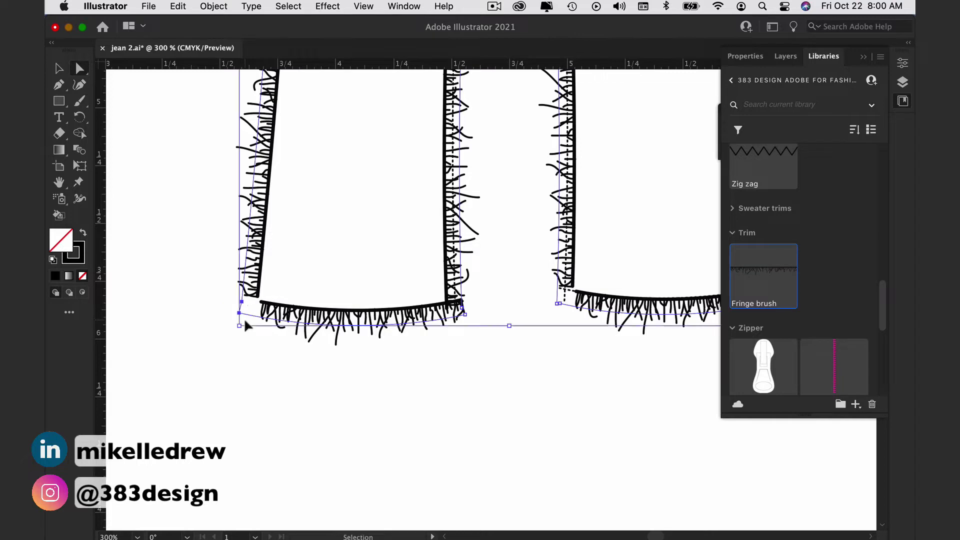
key(ctrl+z)
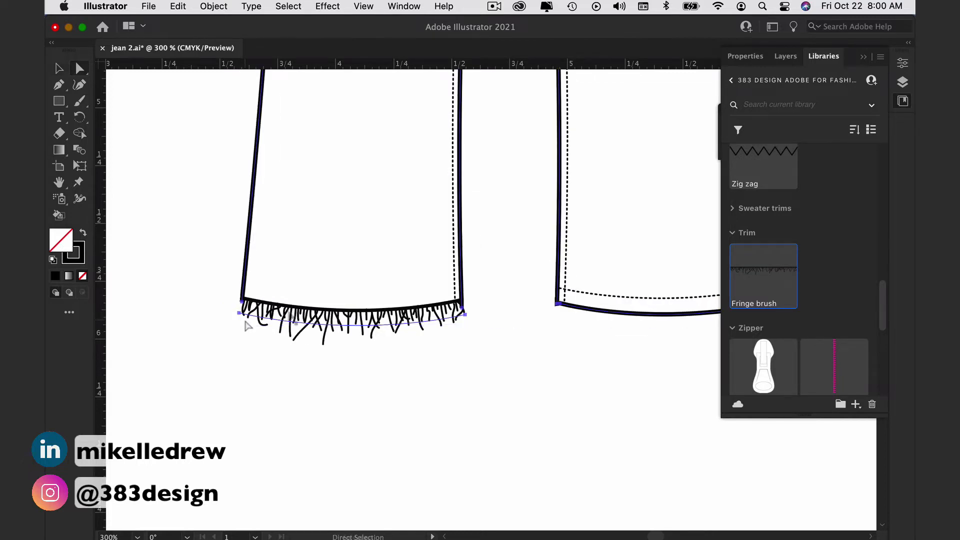
- Expand the fringe hem's appearance into outlined strand shapes and zoom in on it
click(291, 314)
click(214, 6)
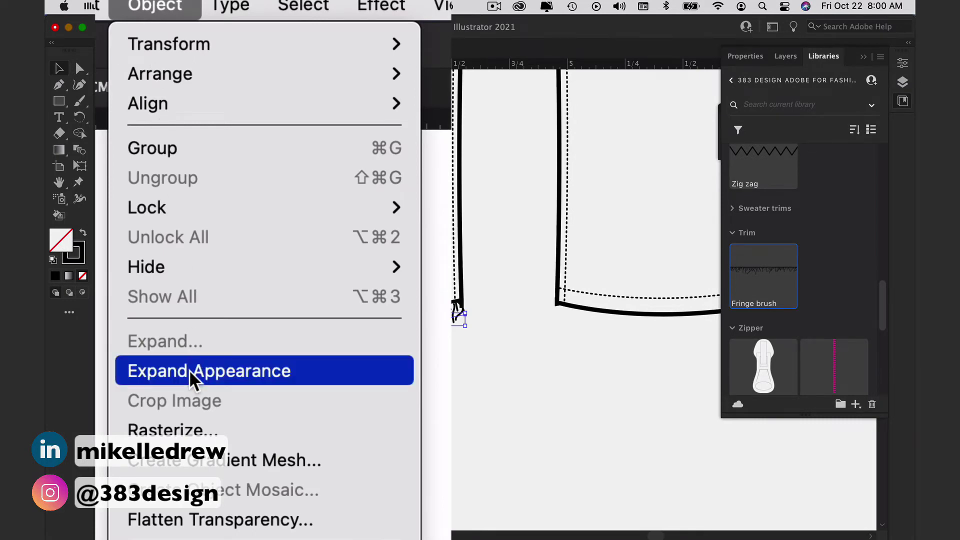
click(195, 379)
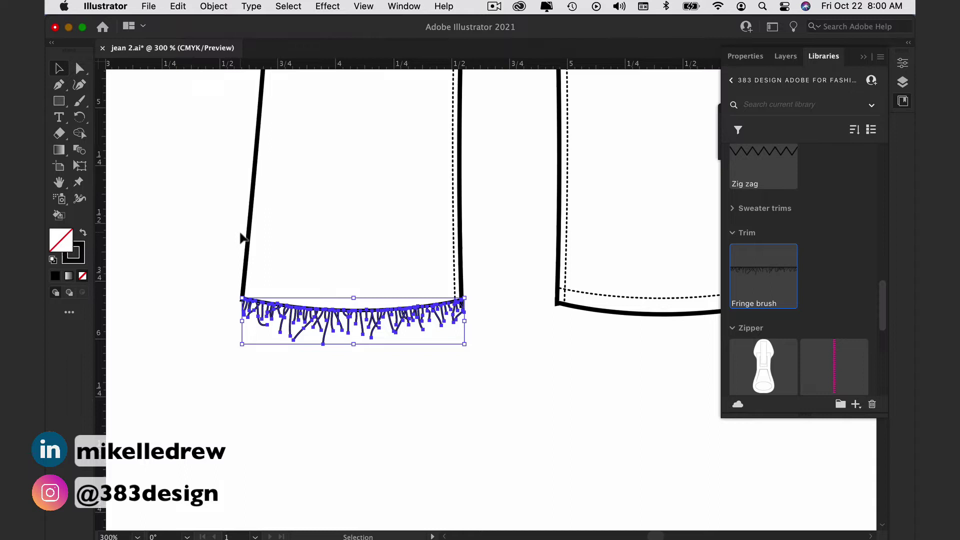
key(super+equal)
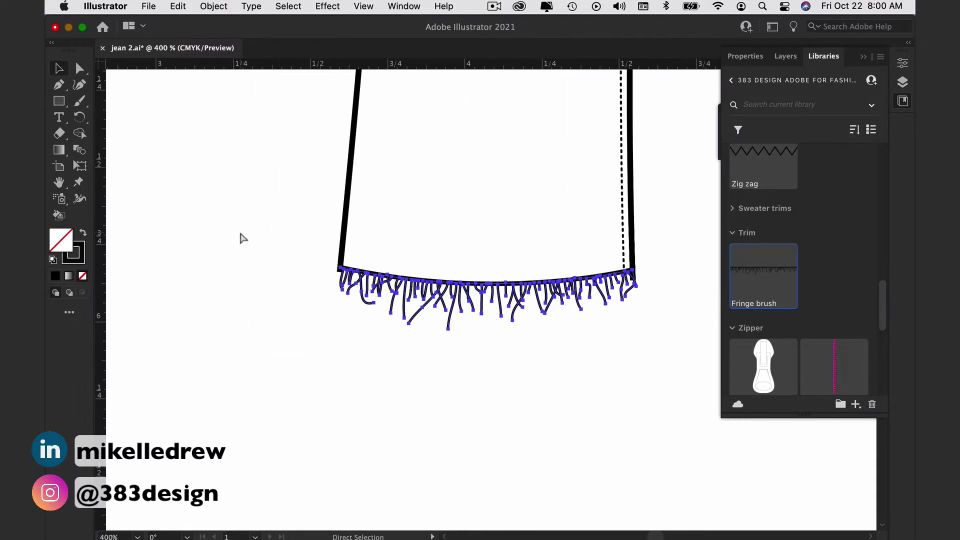
key(super+equal)
key(v)
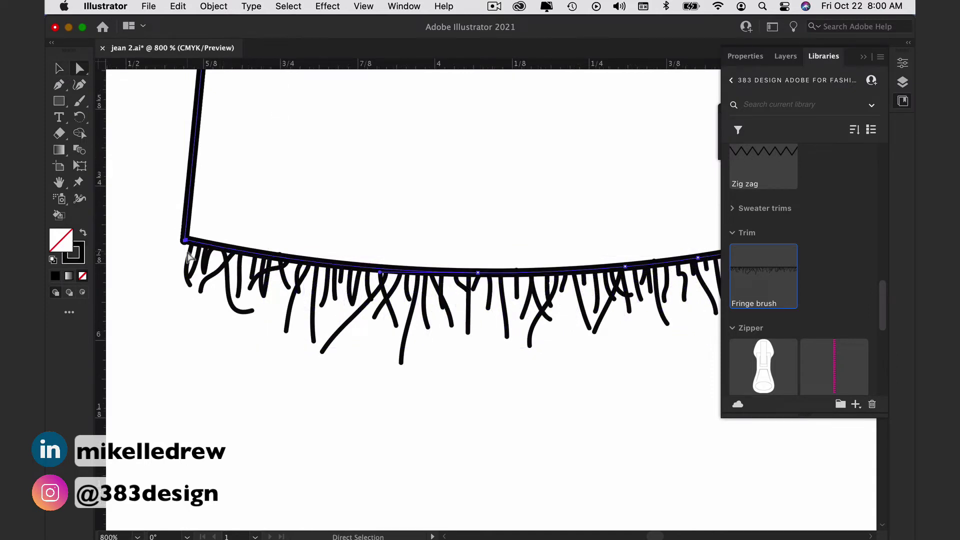
- Drag the expanded hem's right end anchor onto the inner seam's bottom anchor, then zoom back out
click(264, 276)
scroll(290, 277, right, 10)
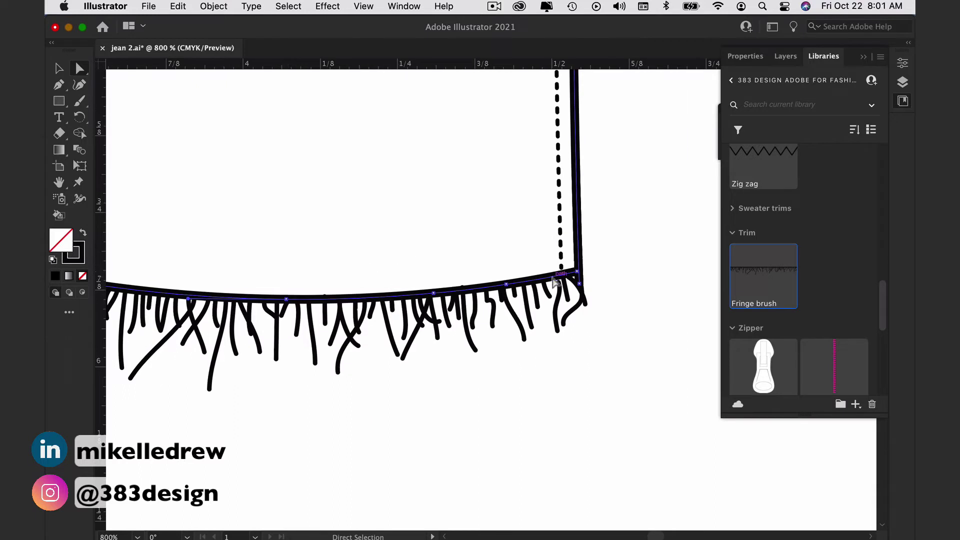
drag(580, 283, 579, 273)
key(super+equal)
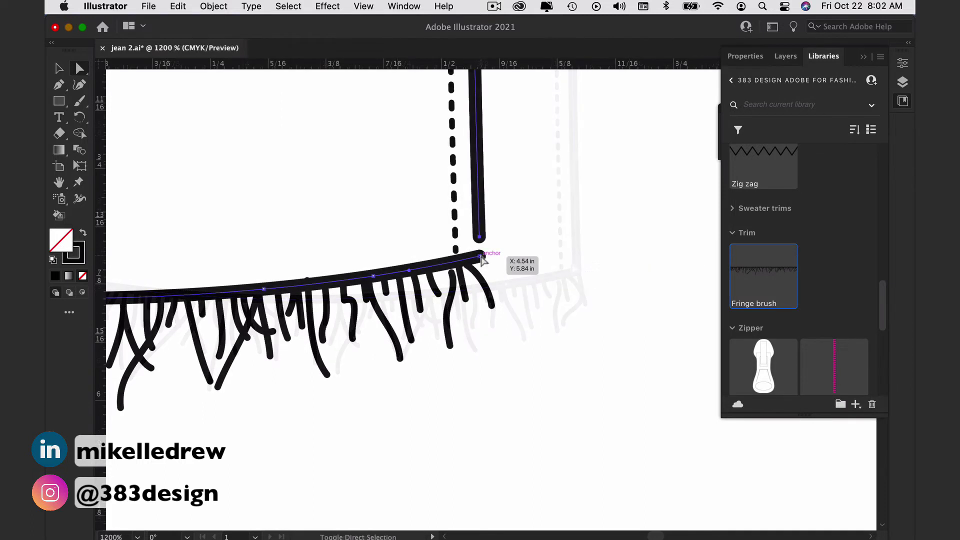
click(543, 247)
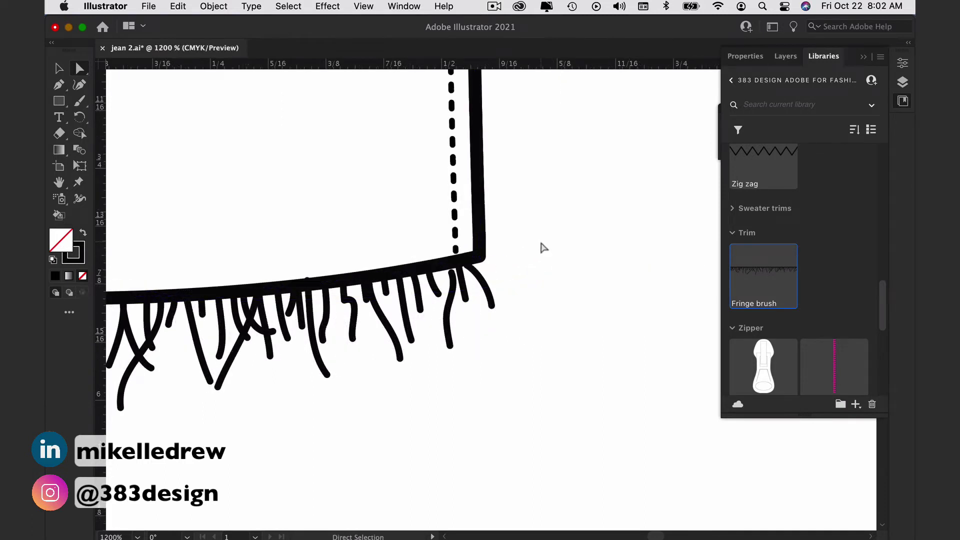
key(super+minus)
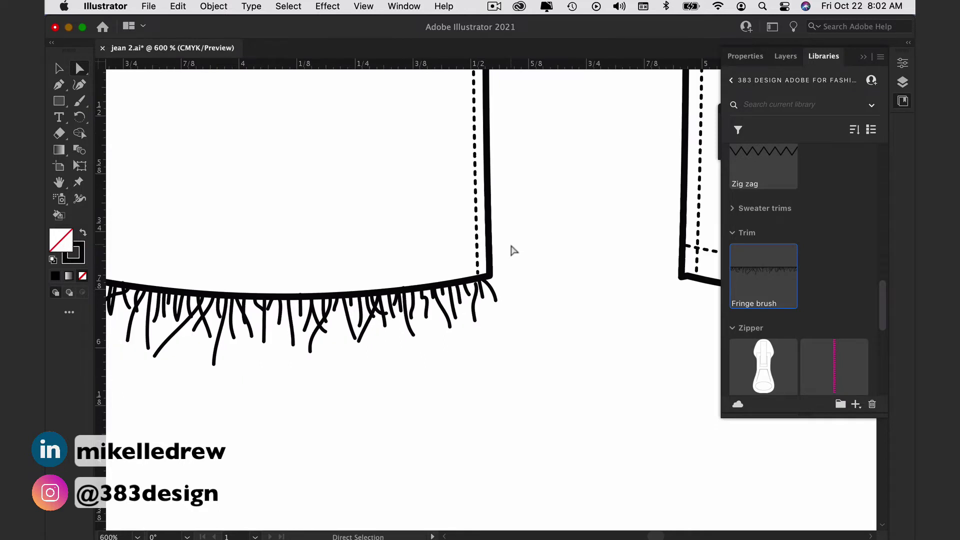
key(super+minus)
key(super+minus)
key(super+minus)
key(super+minus)
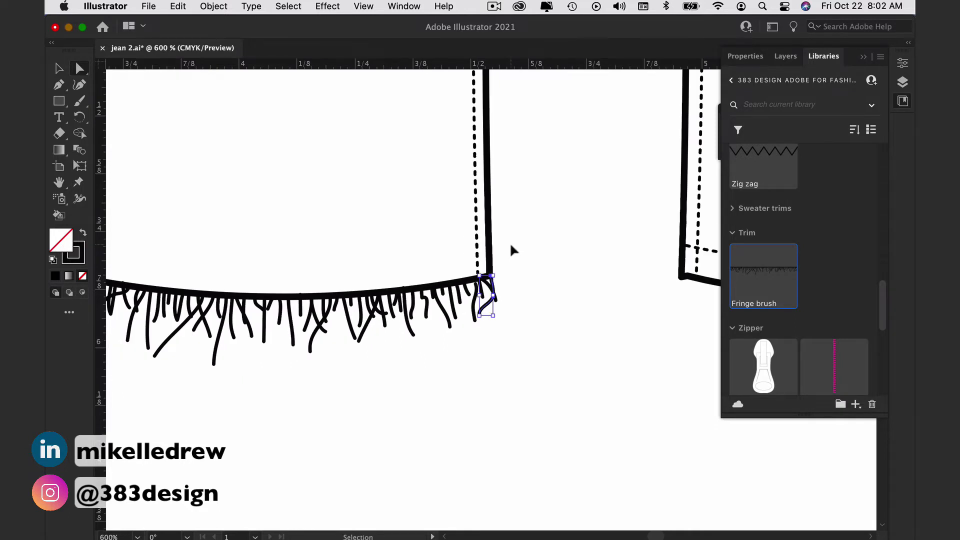